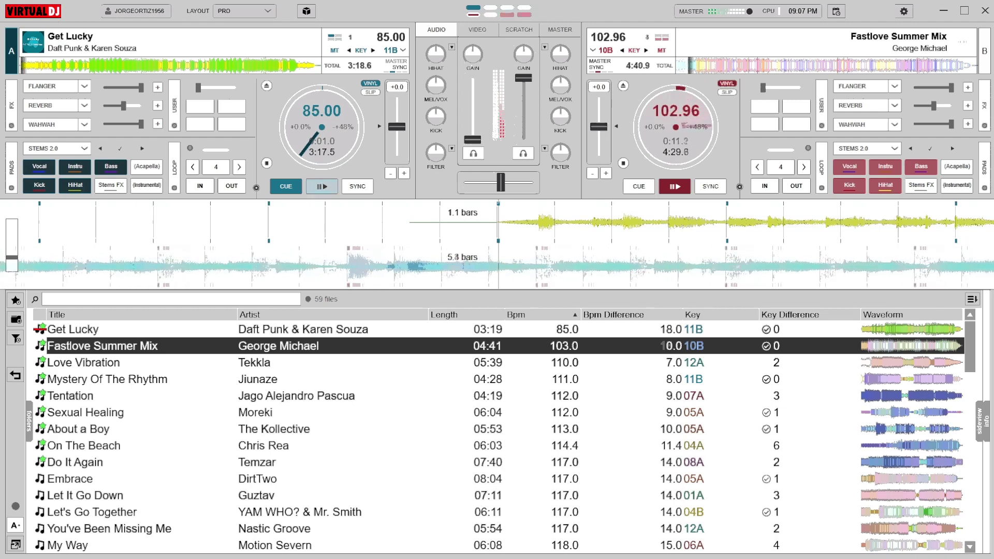
Load the track Love Vibration onto deck A and start its playback to take over from Fastlove Summer Mix.
click(207, 363)
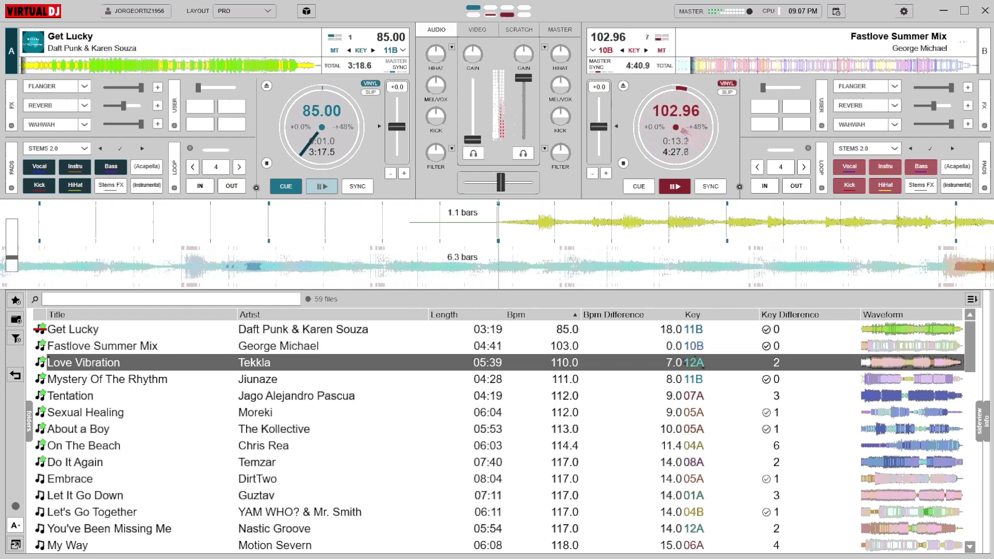
key(ctrl+Left)
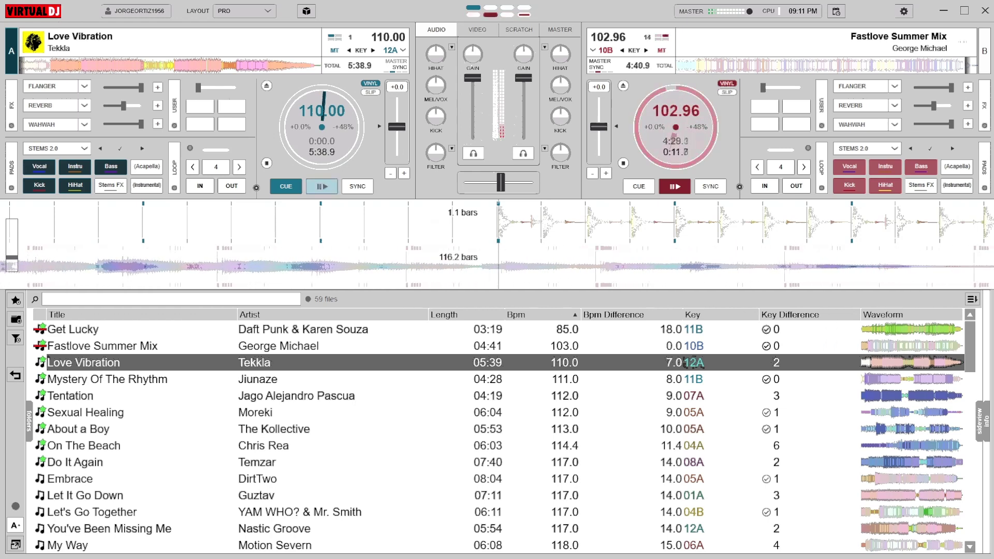
key(space)
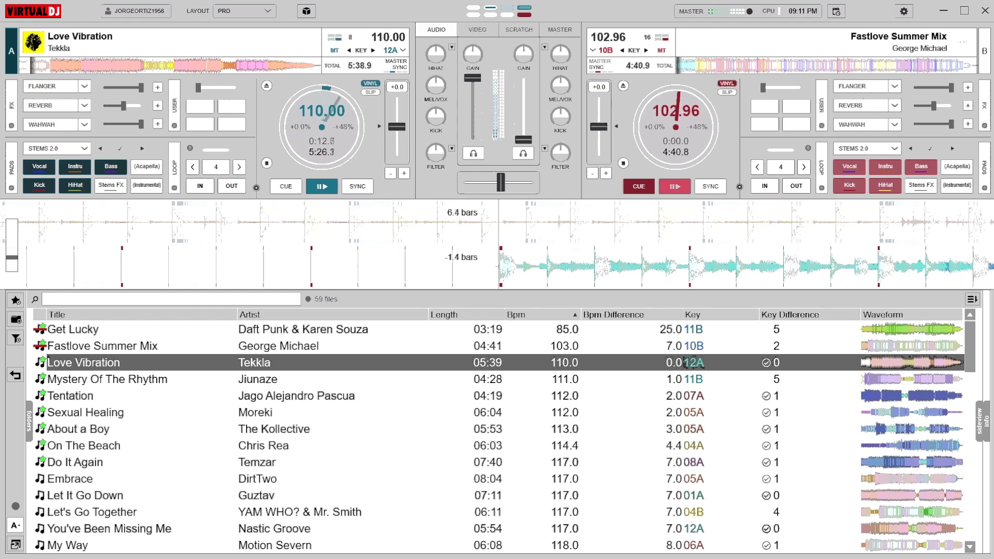
Load the track Mystery Of The Rhythm onto deck B and start its playback as Love Vibration nears its end.
click(687, 381)
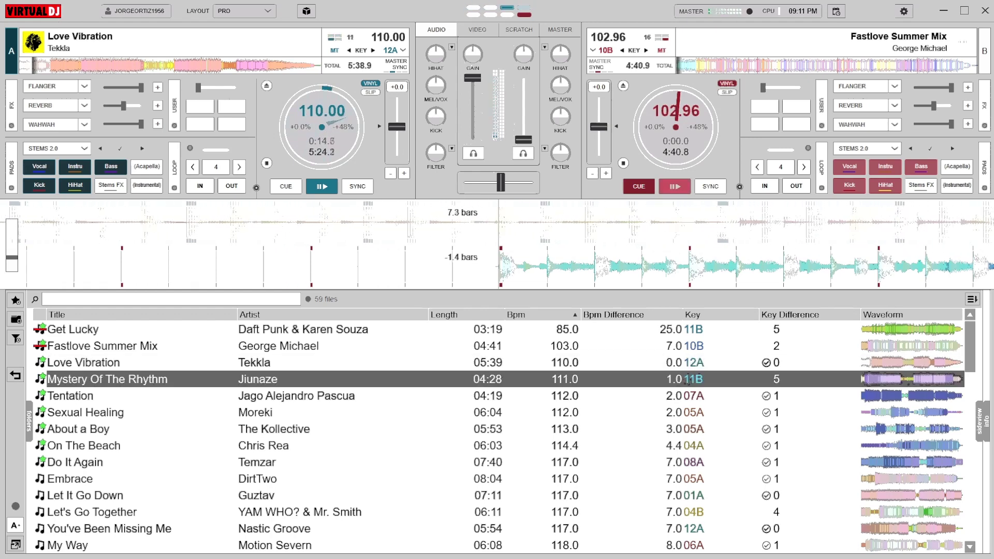
double_click(687, 381)
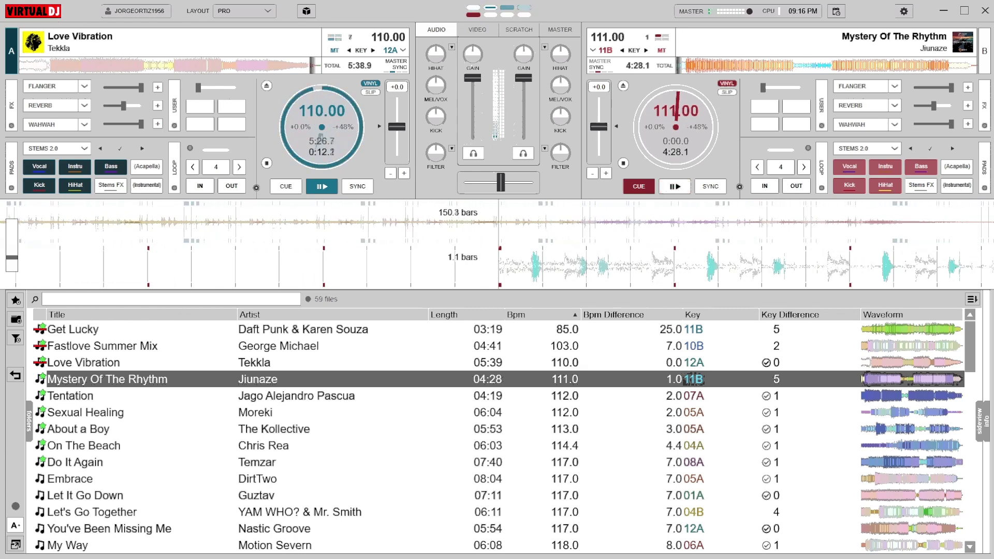
key(space)
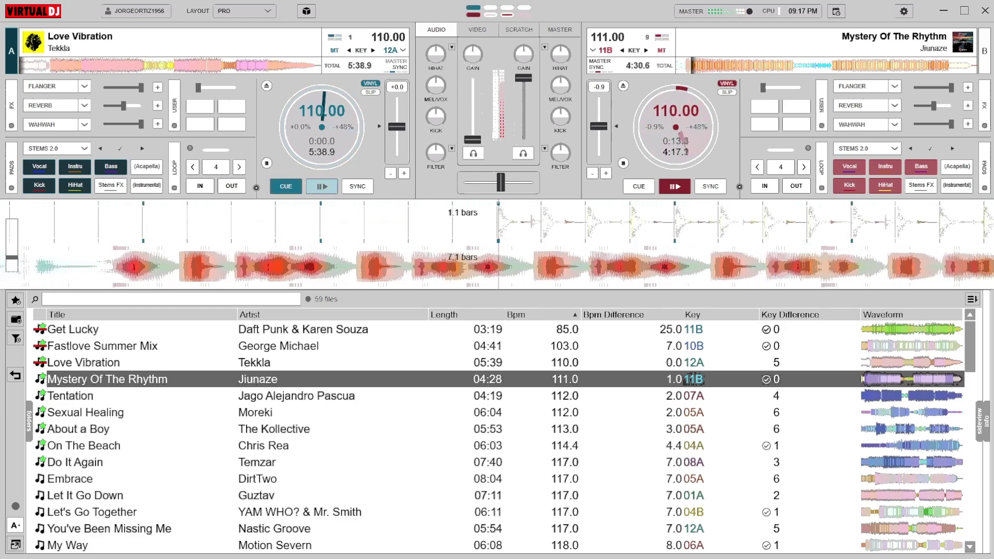
Load the track Tentation onto deck A and start it playing near the end of Mystery Of The Rhythm.
click(156, 395)
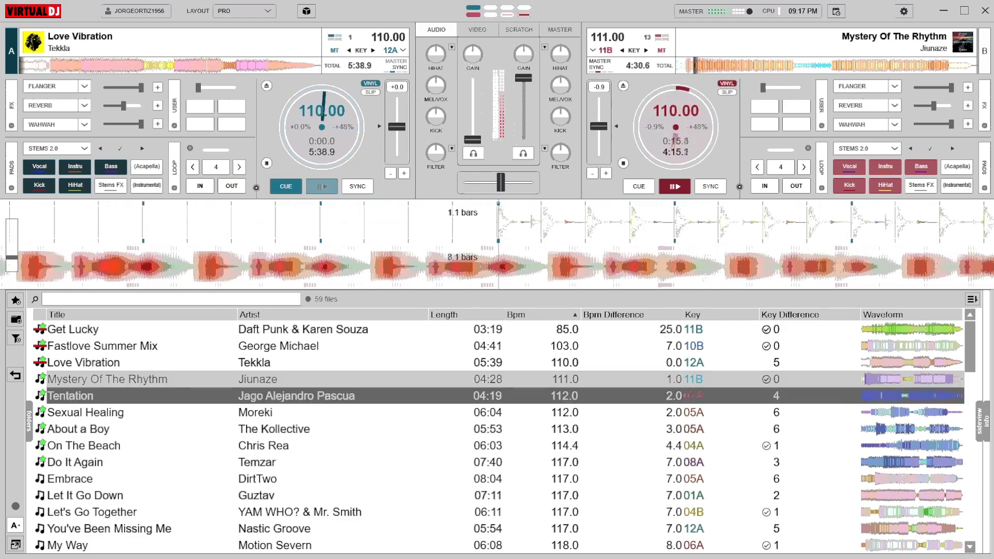
key(shift+Left)
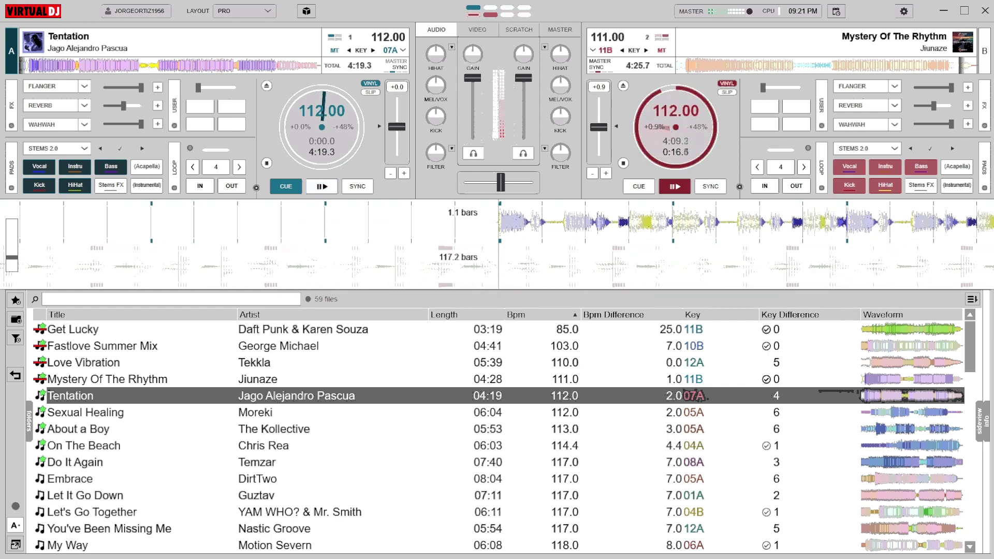
key(space)
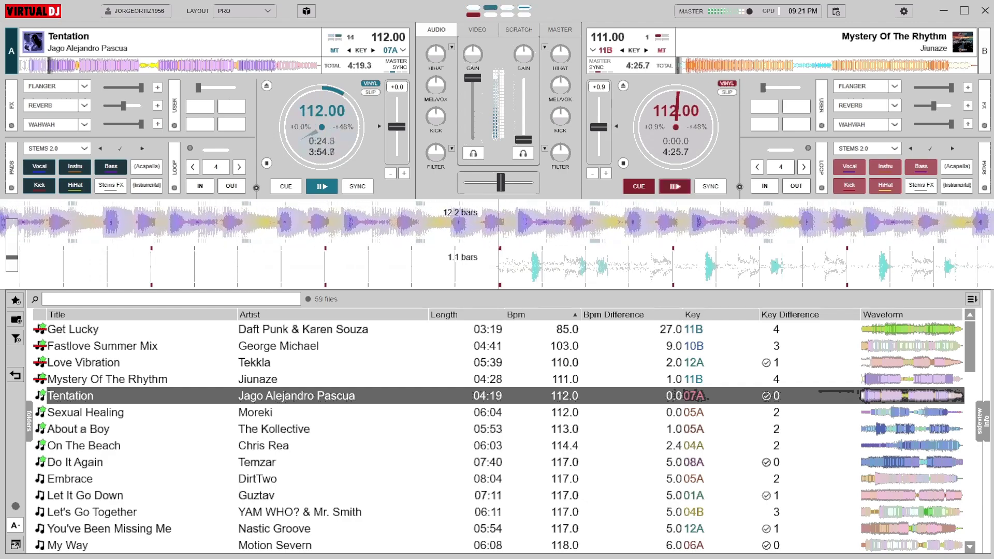
Load the track Sexual Healing onto deck B and start it playing near the end of Tentation.
click(85, 412)
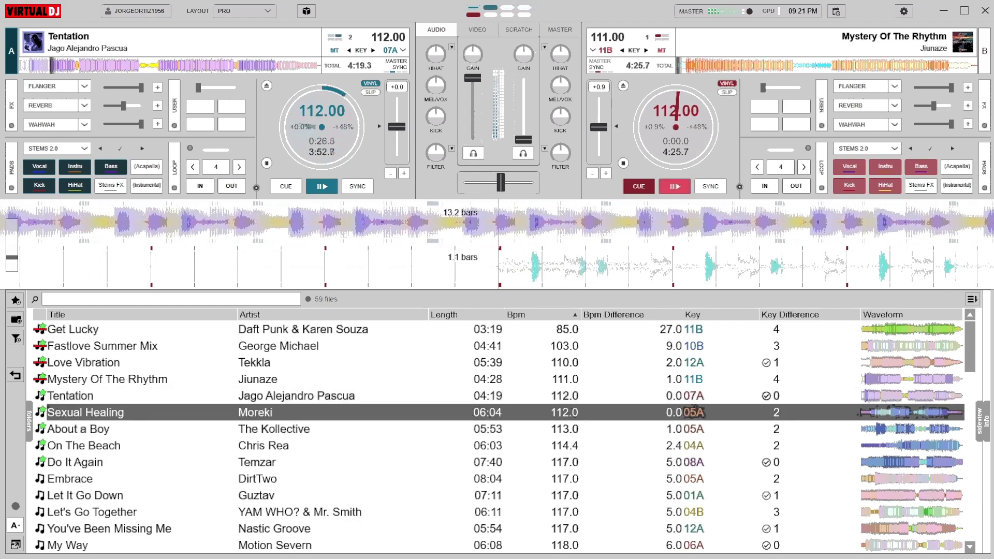
key(shift+Right)
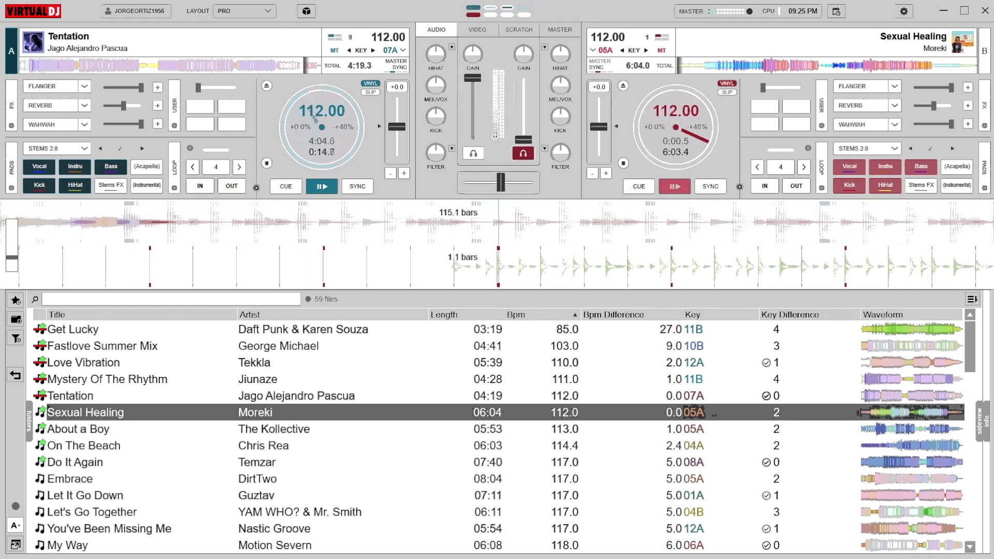
key(space)
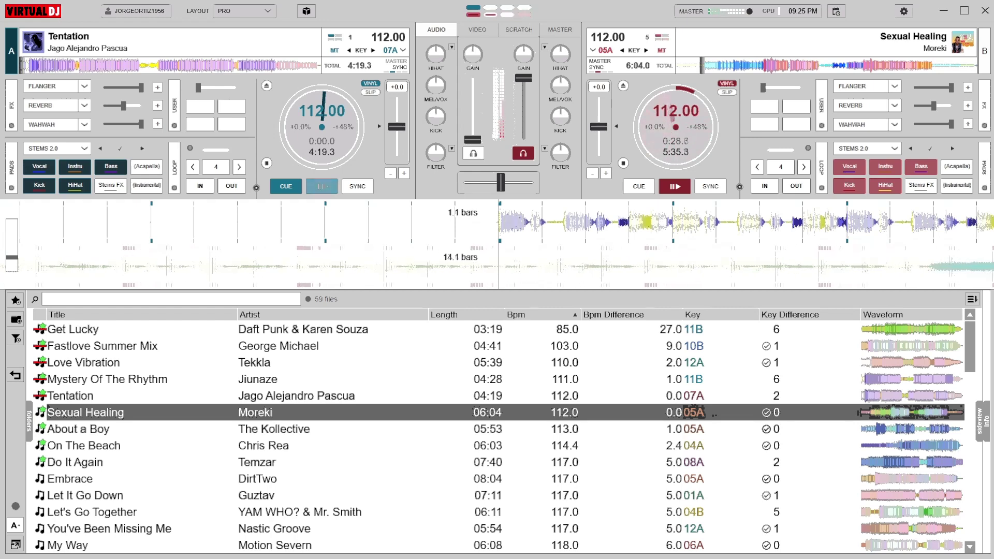
Load the track About a Boy onto deck A and sync its tempo to Sexual Healing at 112.00 BPM.
click(85, 428)
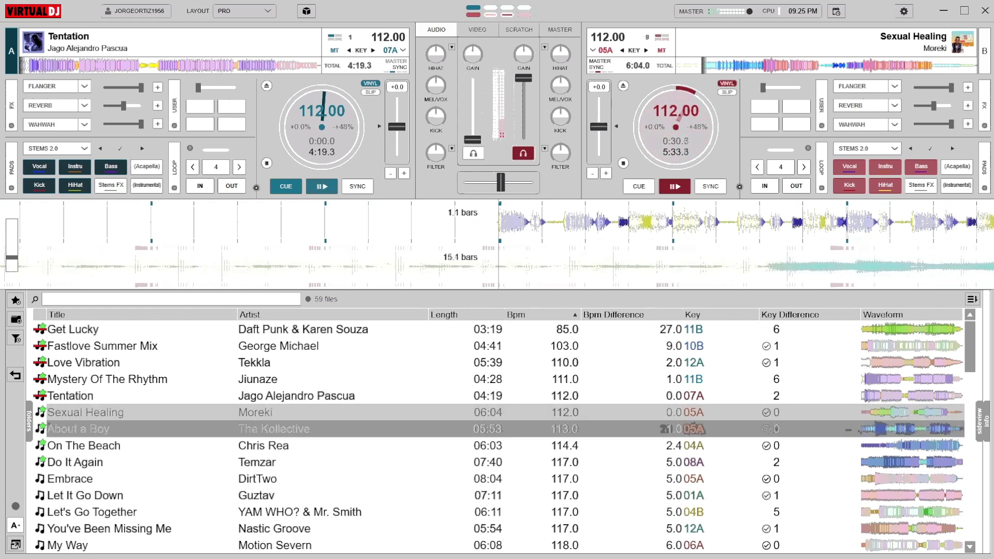
key(shift+Left)
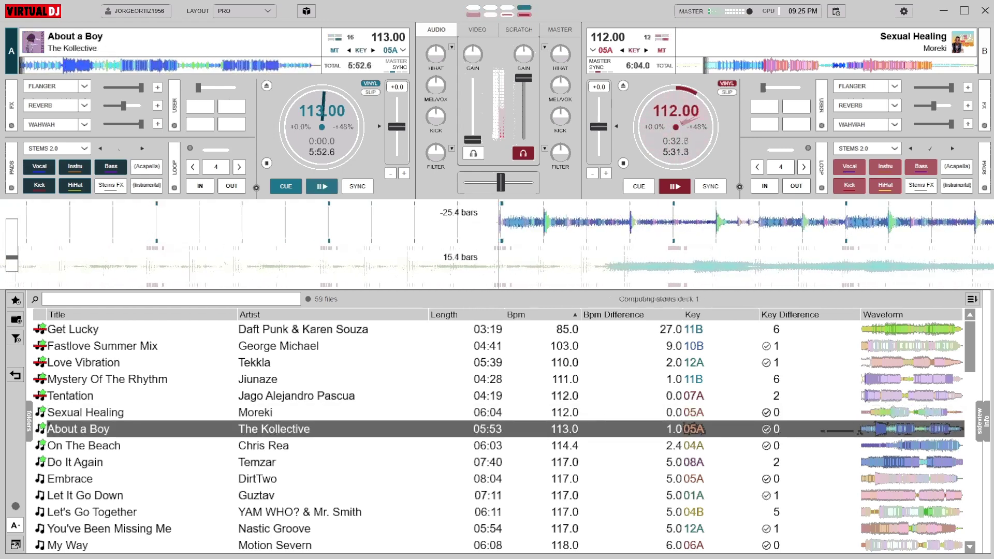
key(s)
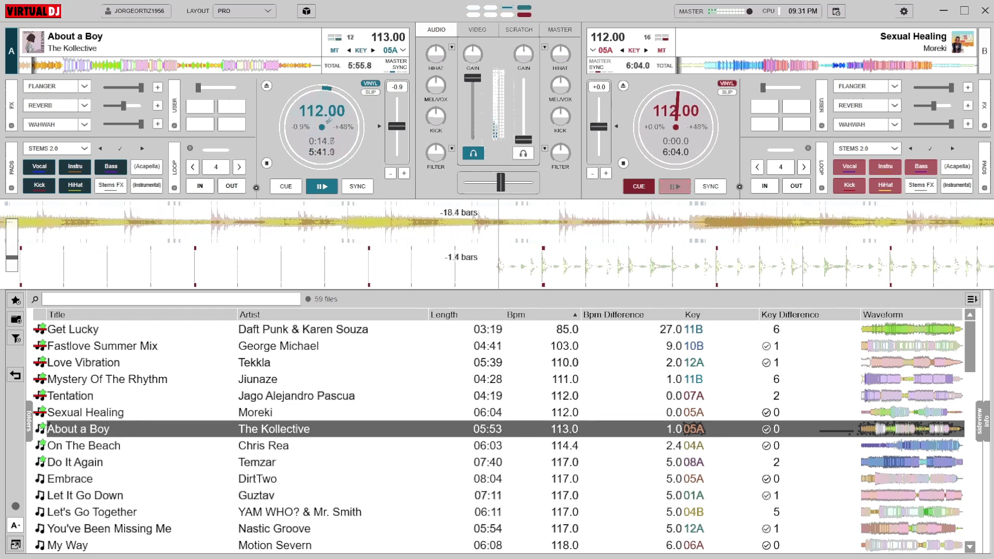
Load On The Beach onto deck B, sync it to 112.00 BPM, and start it playing near the end of About a Boy.
click(83, 446)
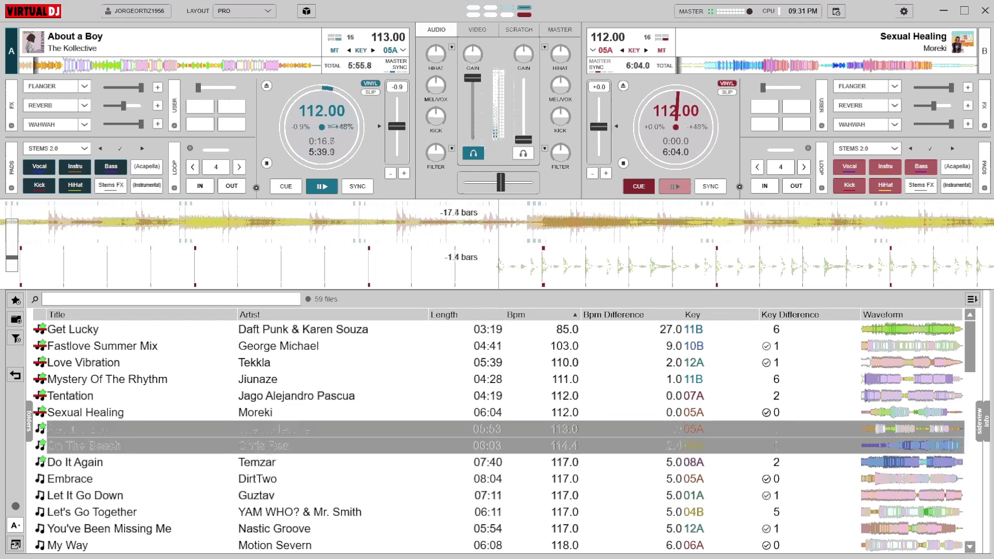
key(shift+Right)
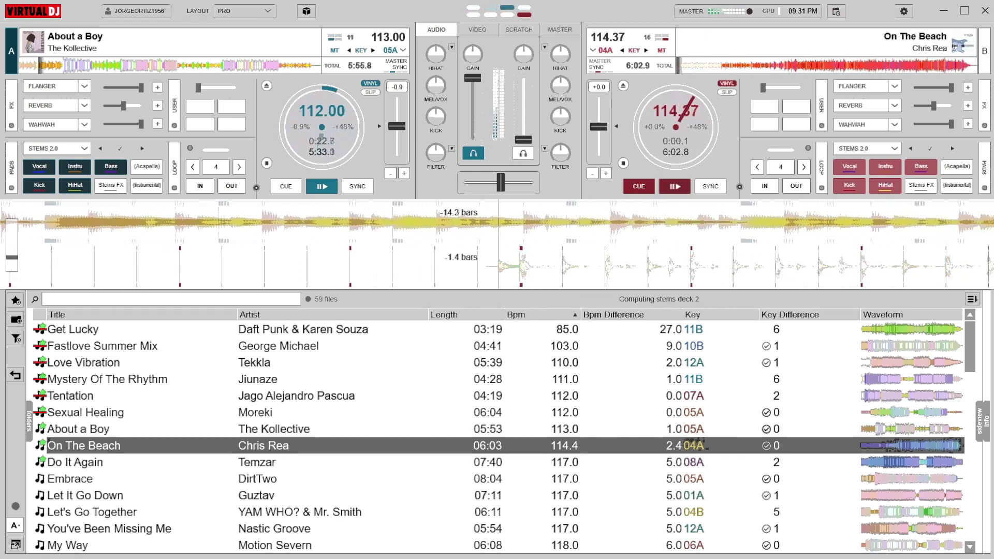
key(s)
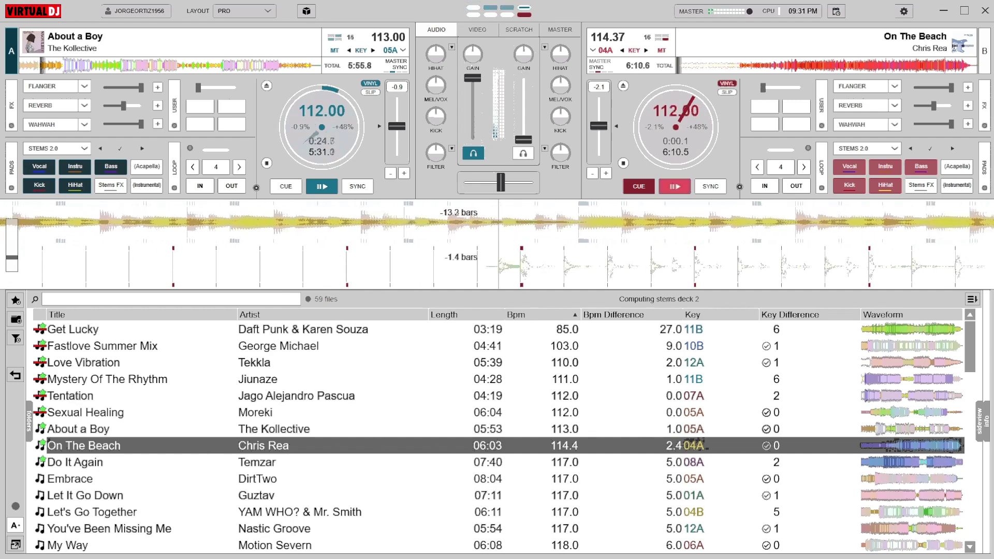
key(space)
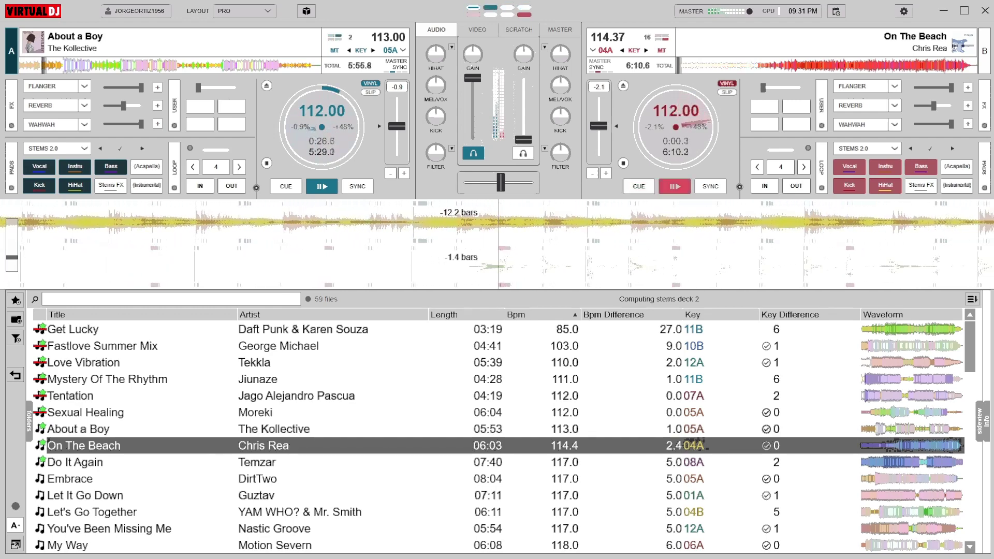
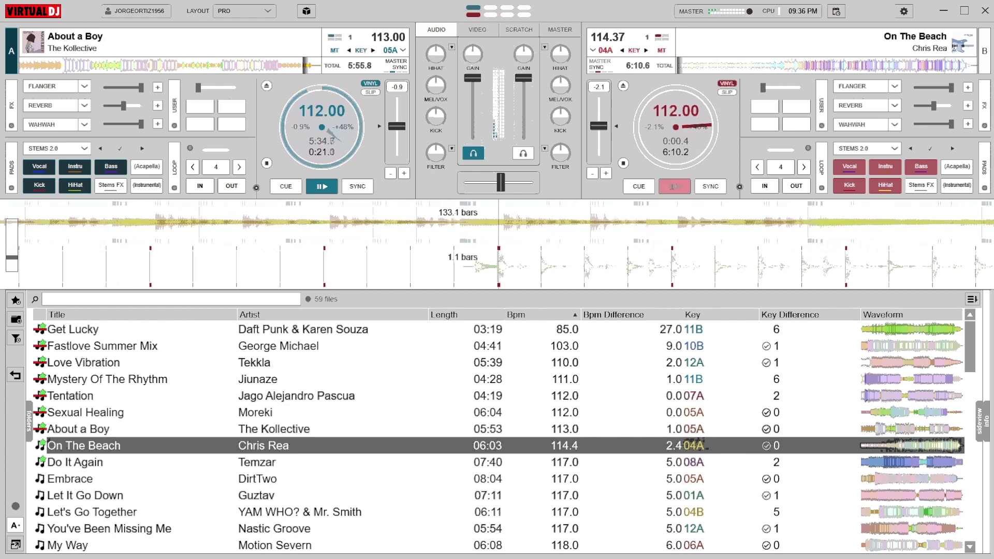
key(space)
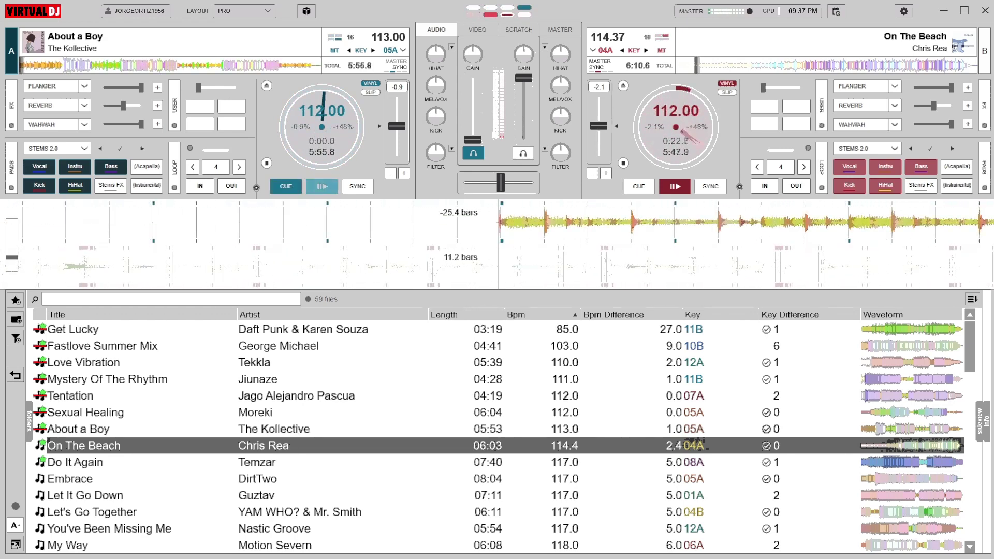
Load Do It Again onto deck A, test its playback against On The Beach, and restart it from its cue point.
click(155, 461)
key(shift+Left)
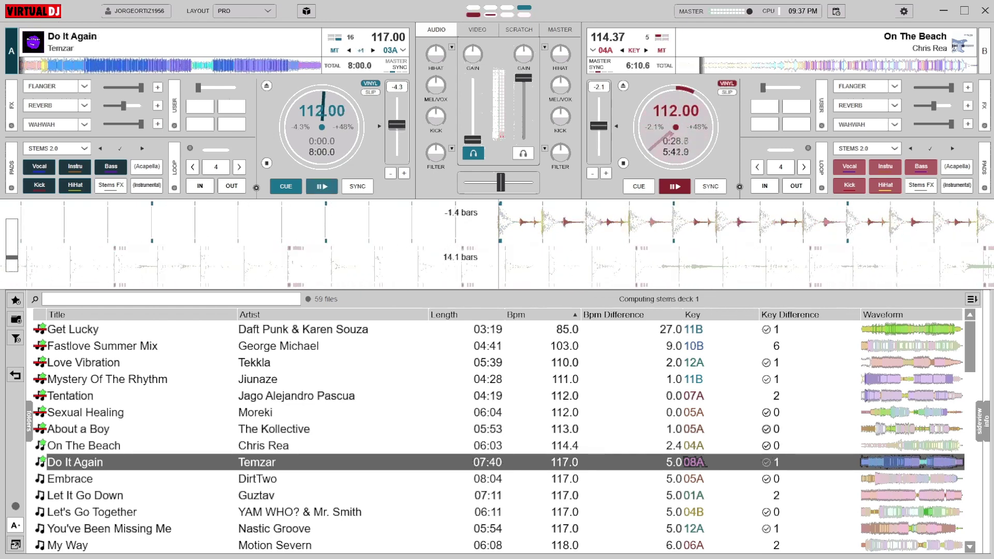
click(321, 187)
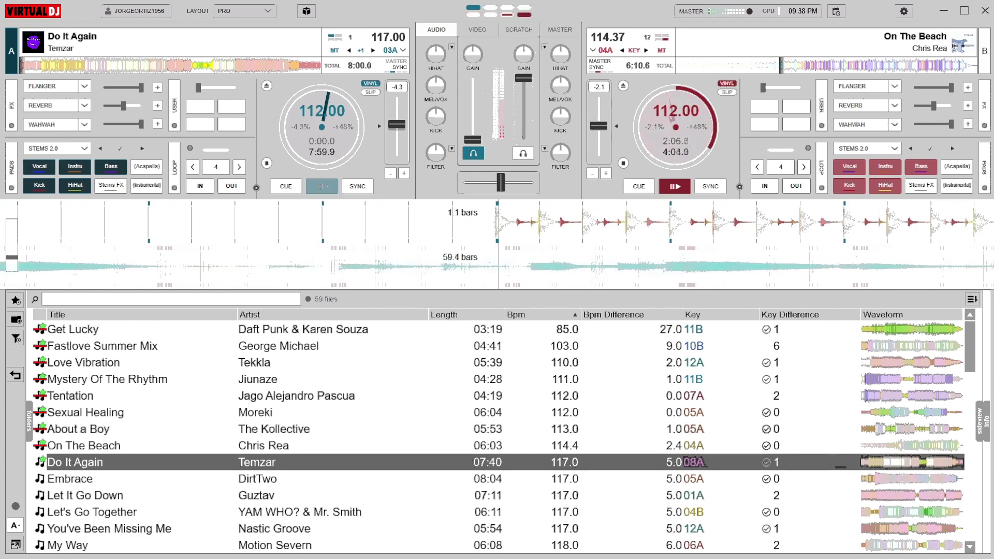
key(space)
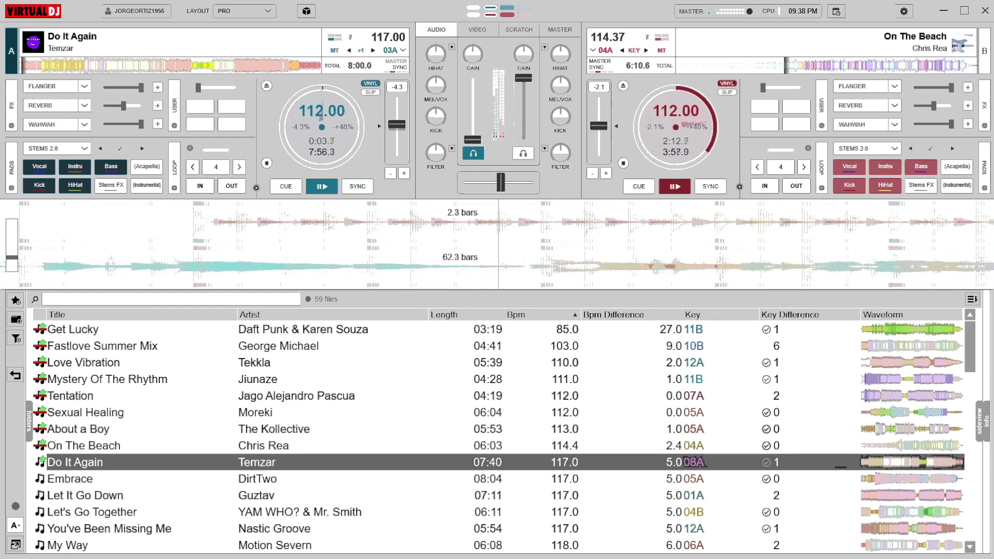
key(c)
key(space)
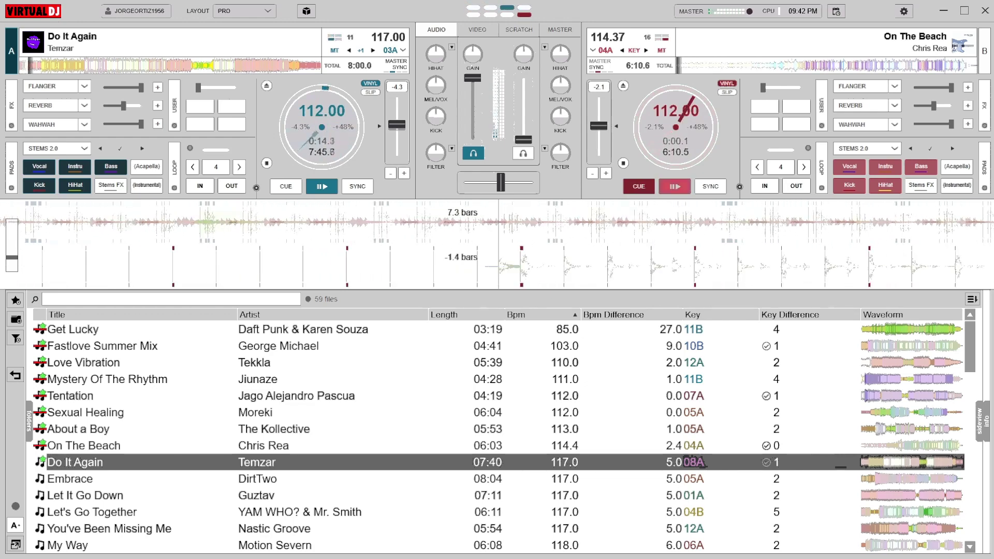
Select the track Let It Go Down in the song list and load it onto deck B.
click(259, 479)
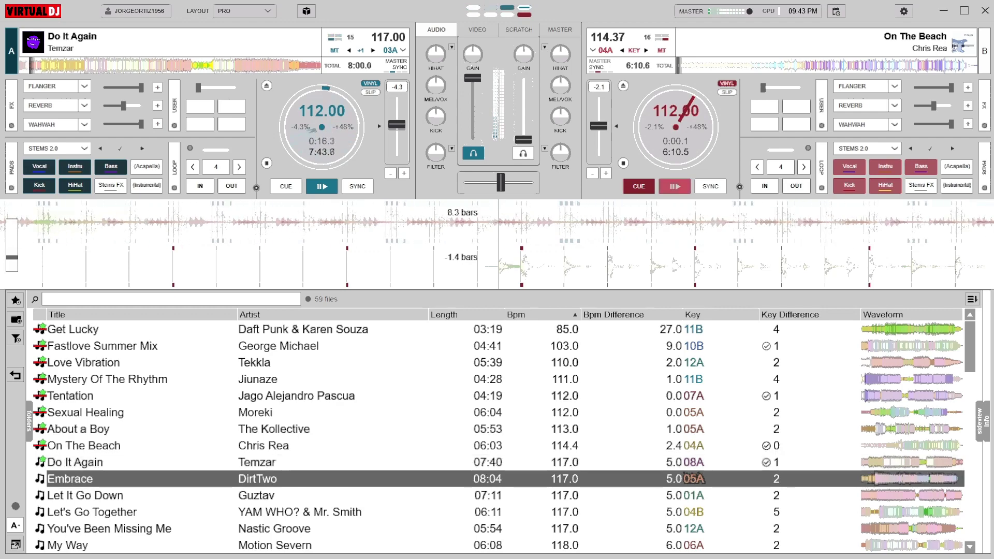
click(259, 495)
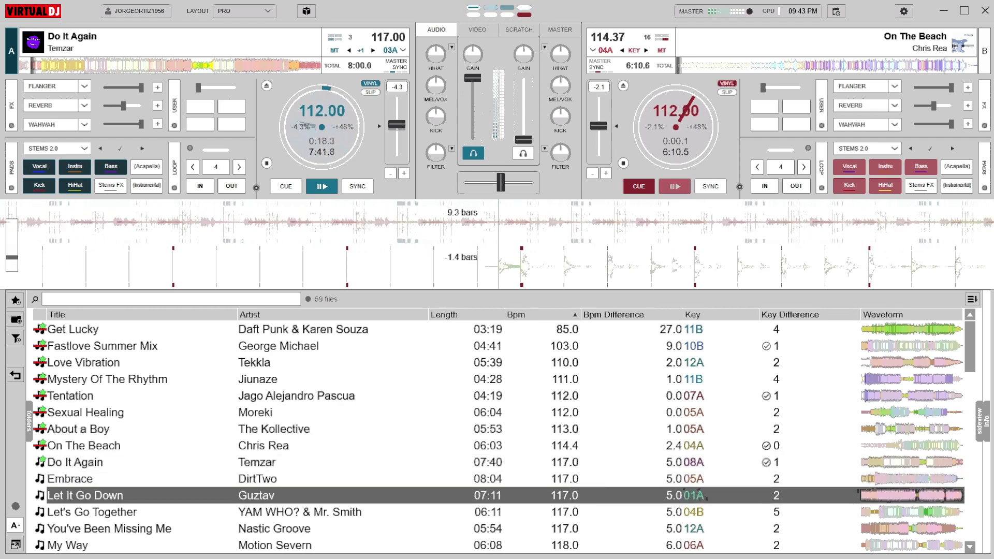
key(Right)
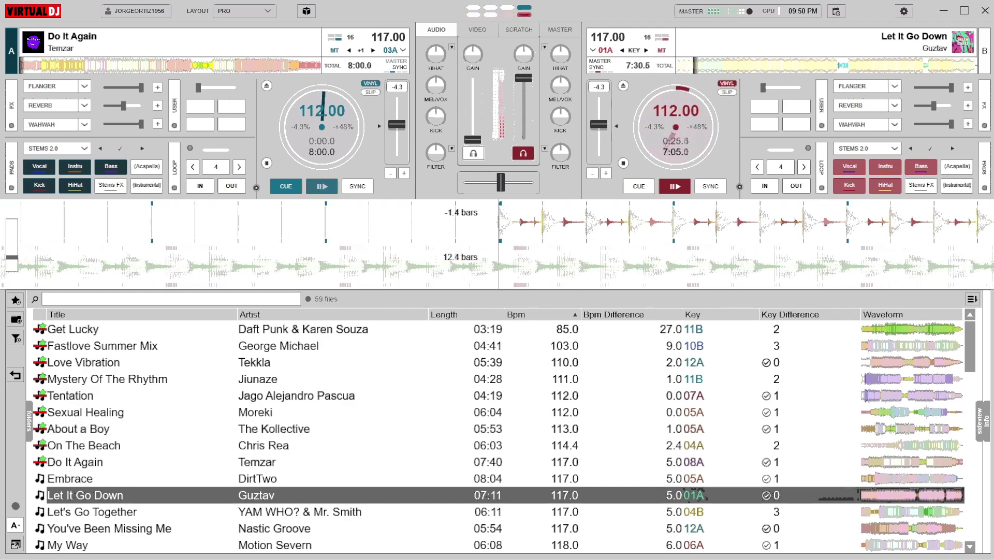
Try Let's Go Together on deck A against Let It Go Down, and return it to its cue point.
key(Down)
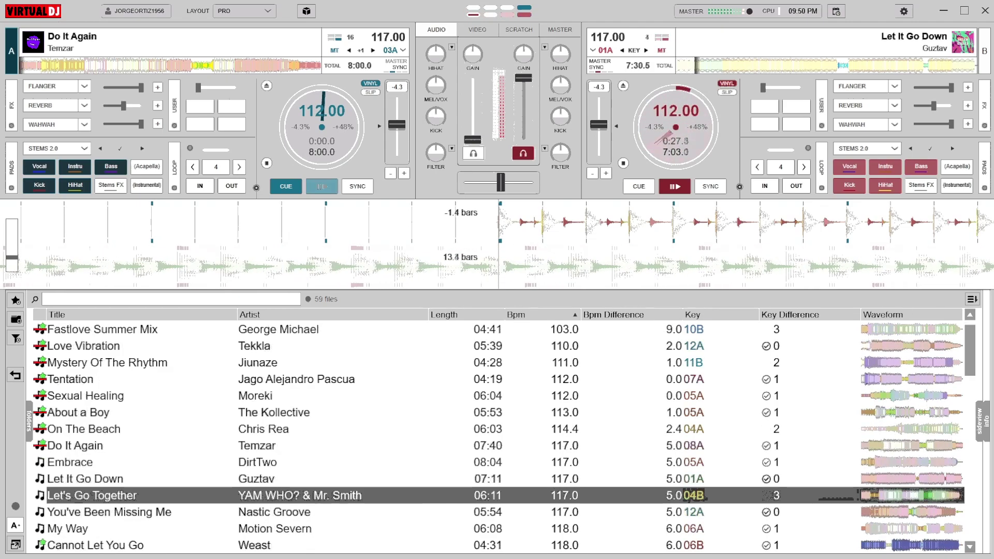
key(Left)
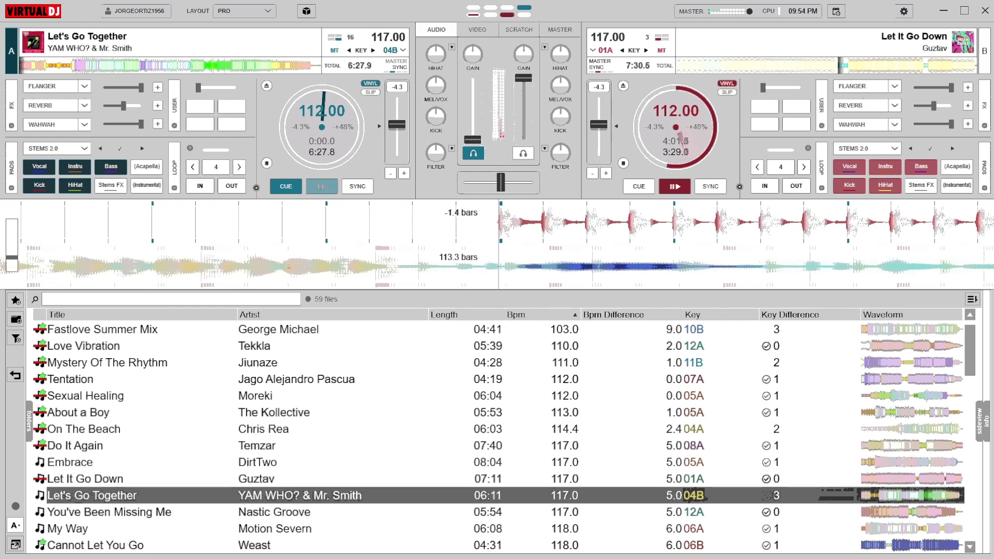
key(space)
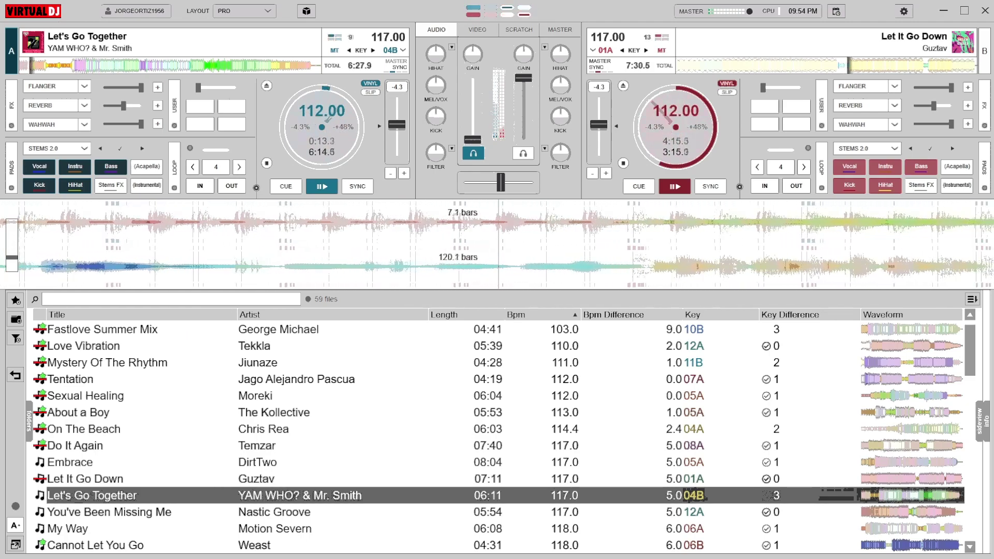
key(q)
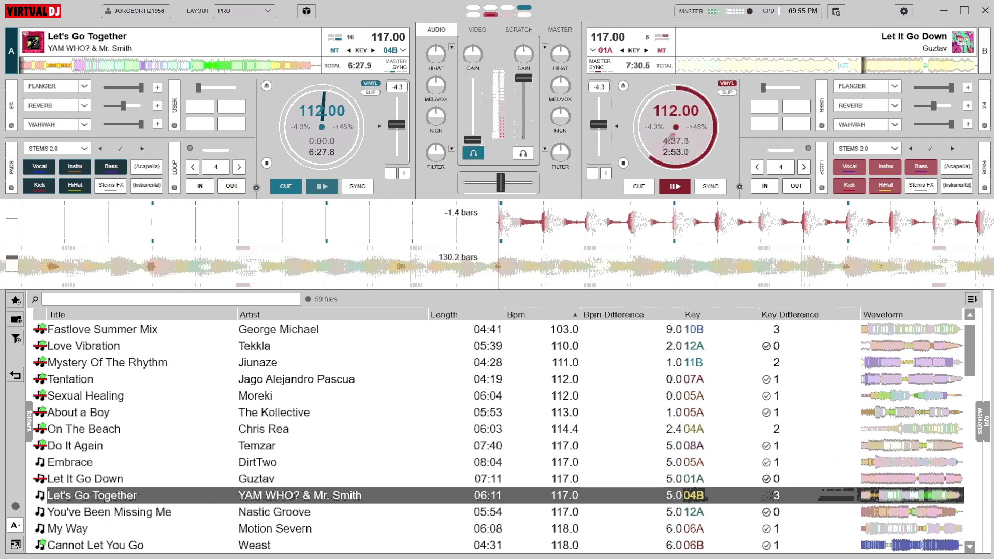
Load the track You've Been Missing Me onto deck A and start its playback alongside Let It Go Down.
key(Down)
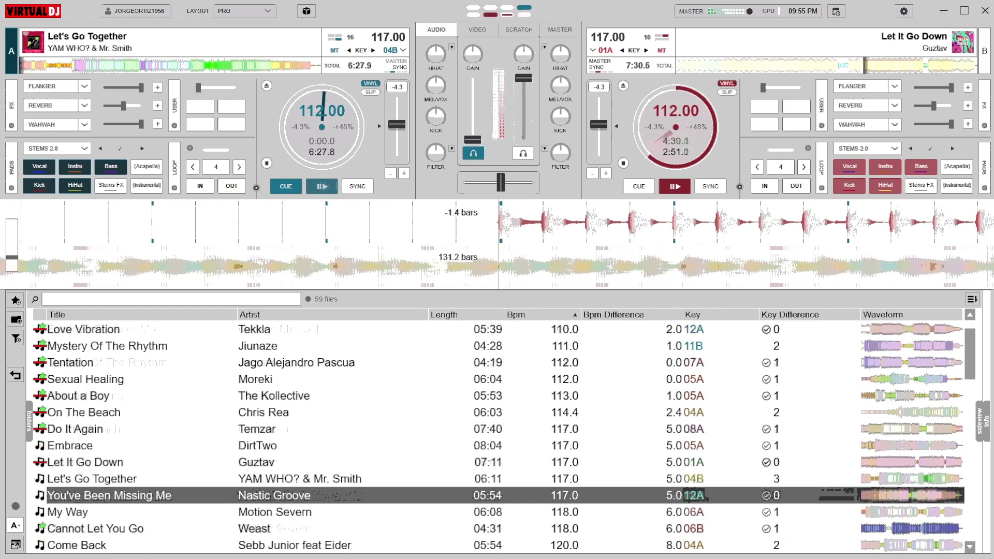
key(ctrl+Left)
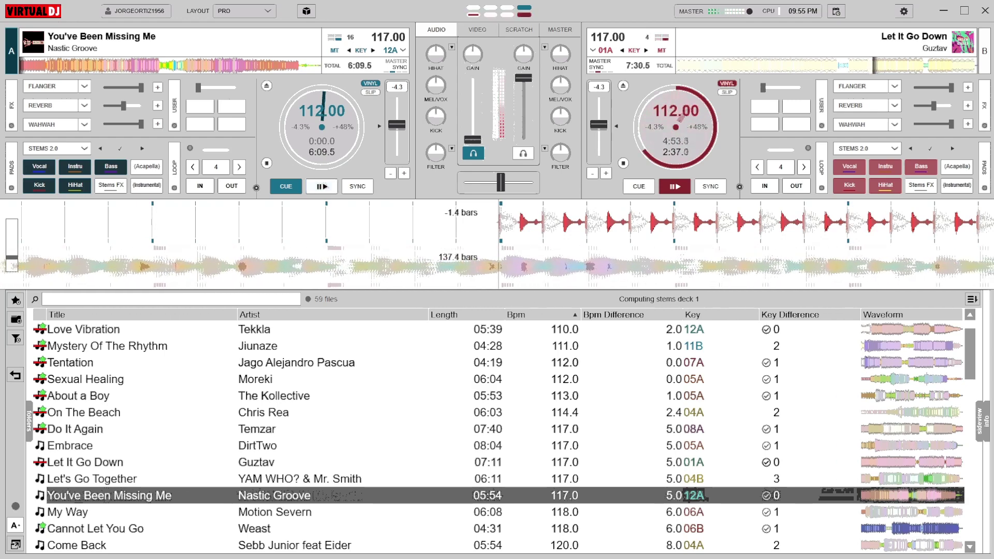
key(space)
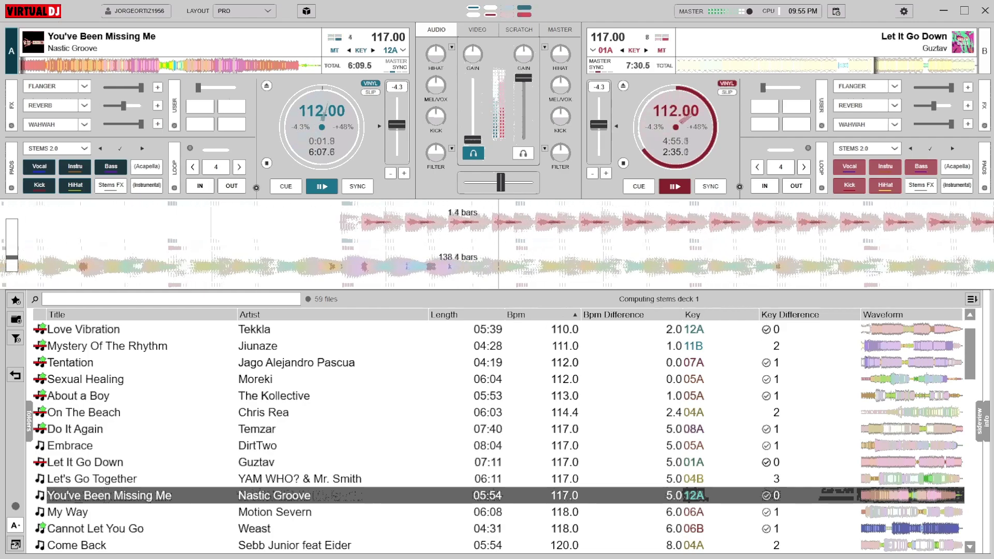
Sync You've Been Missing Me on deck A with Let It Go Down and restart it from its cue point.
key(s)
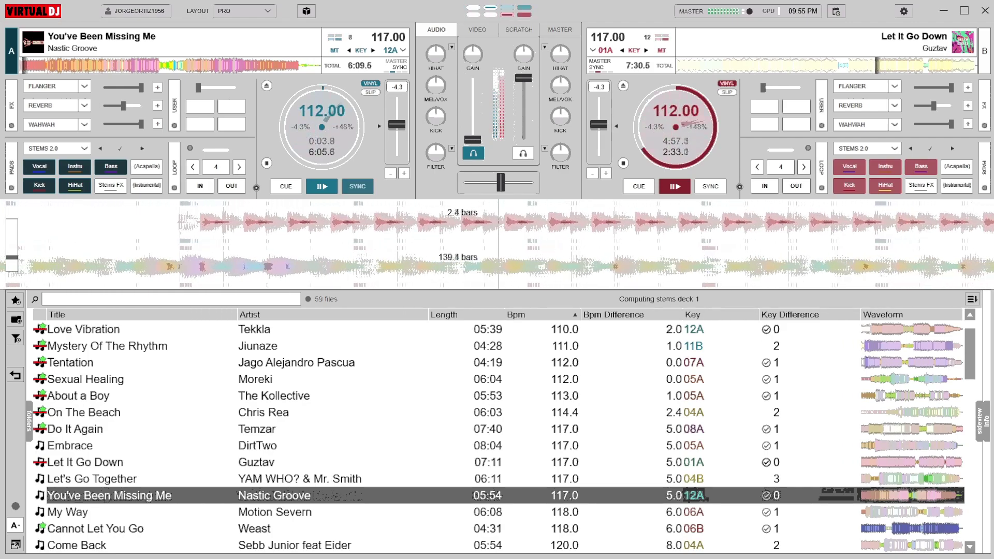
key(c)
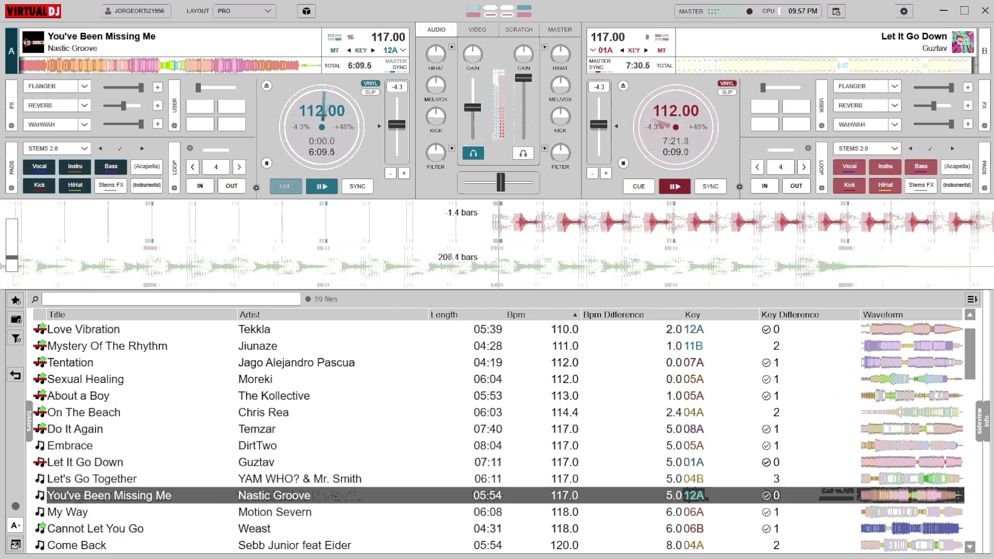
key(space)
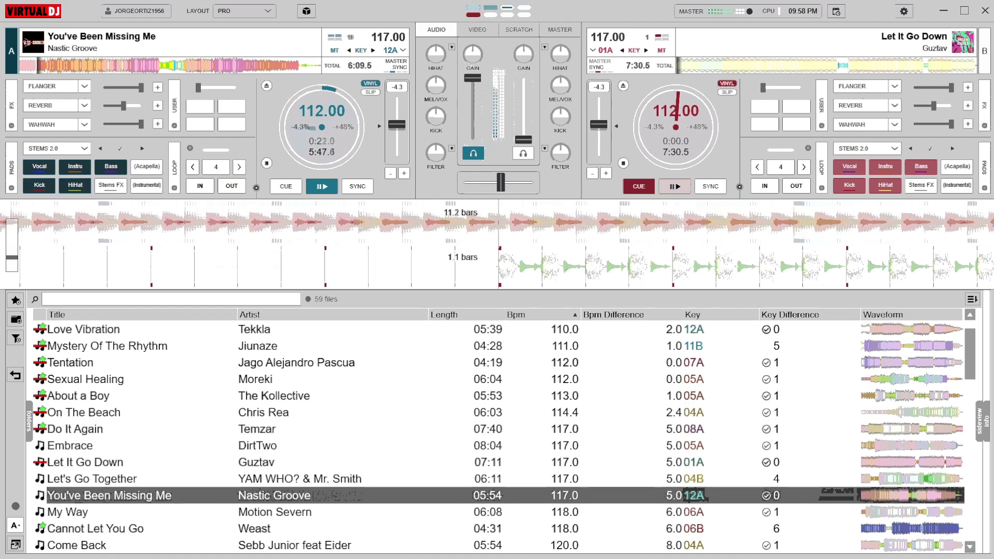
Load the track My Way onto deck B and start its playback alongside You've Been Missing Me.
key(Down)
key(shift+Right)
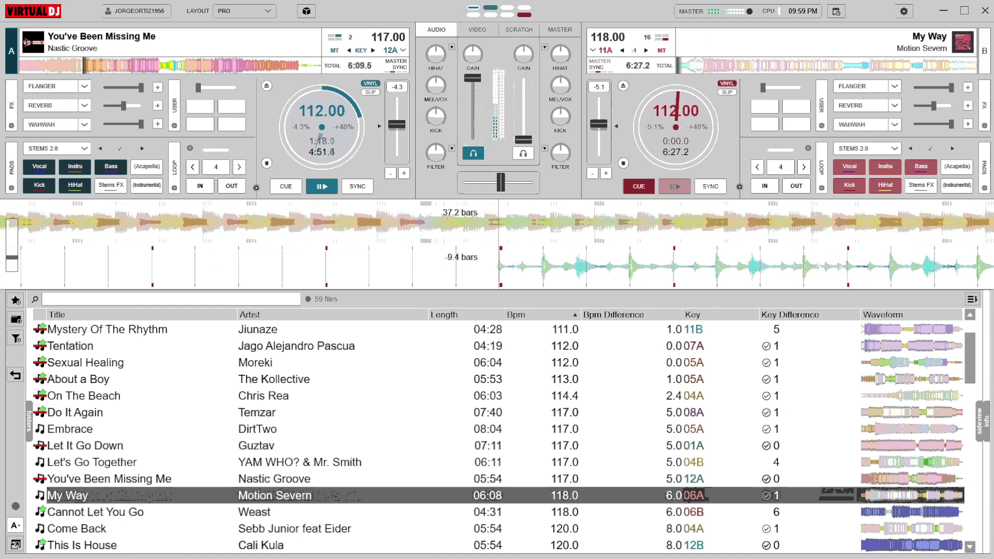
key(space)
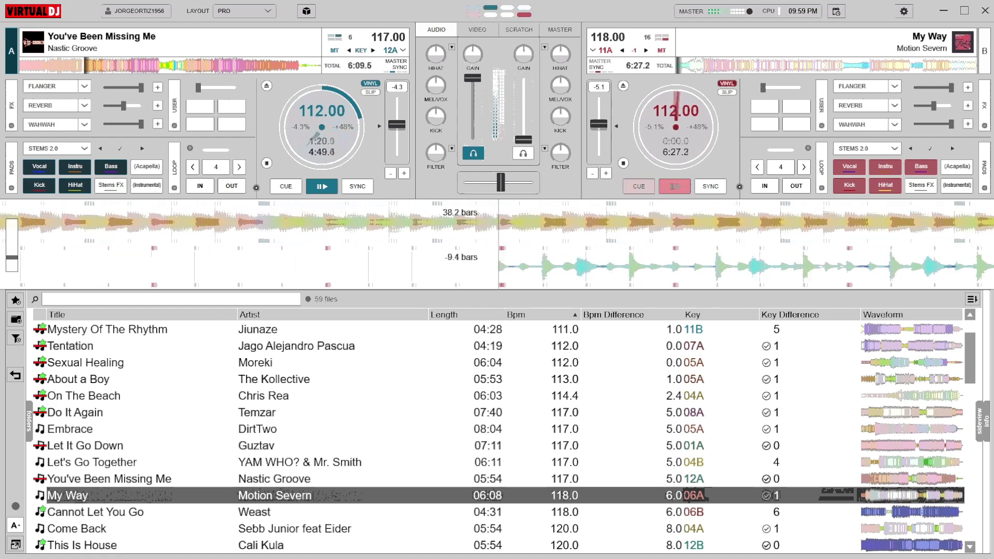
key(space)
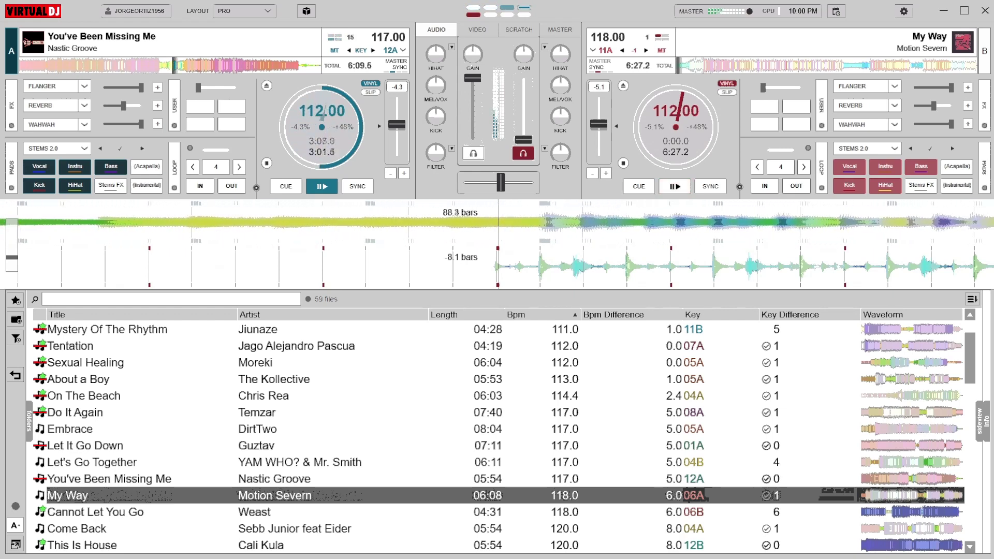
click(674, 186)
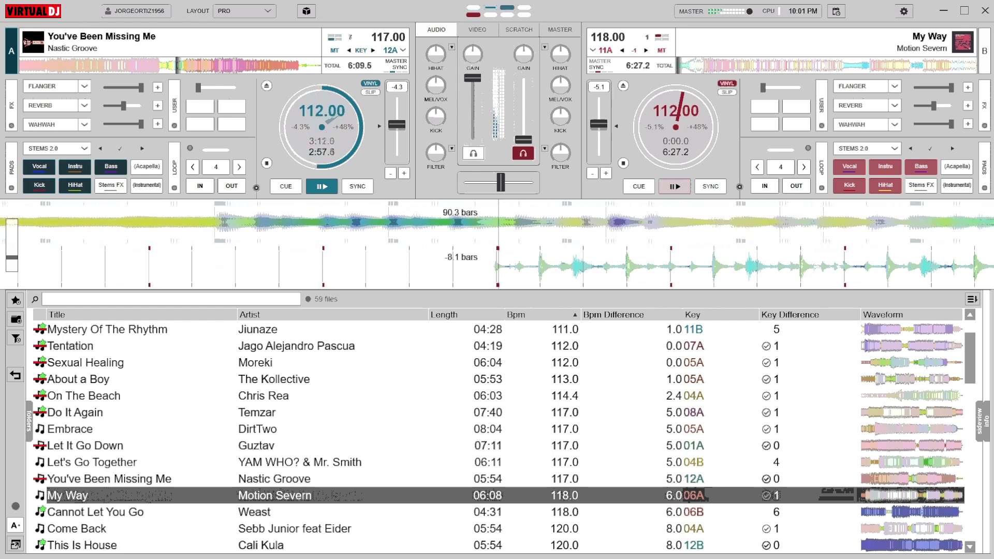